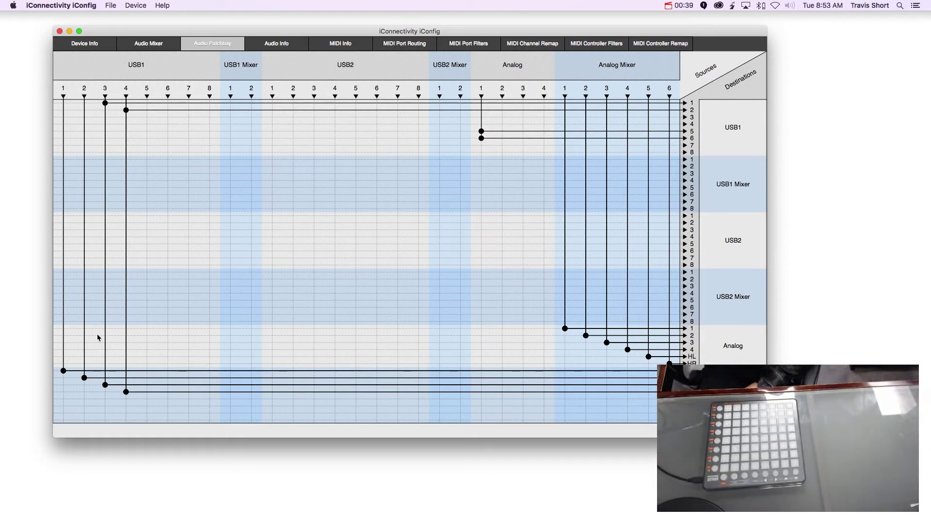
Open the MIDI Info page and scroll down to USB Host Jack 1.
{"action": "left_click", "coordinate": [268, 45]}
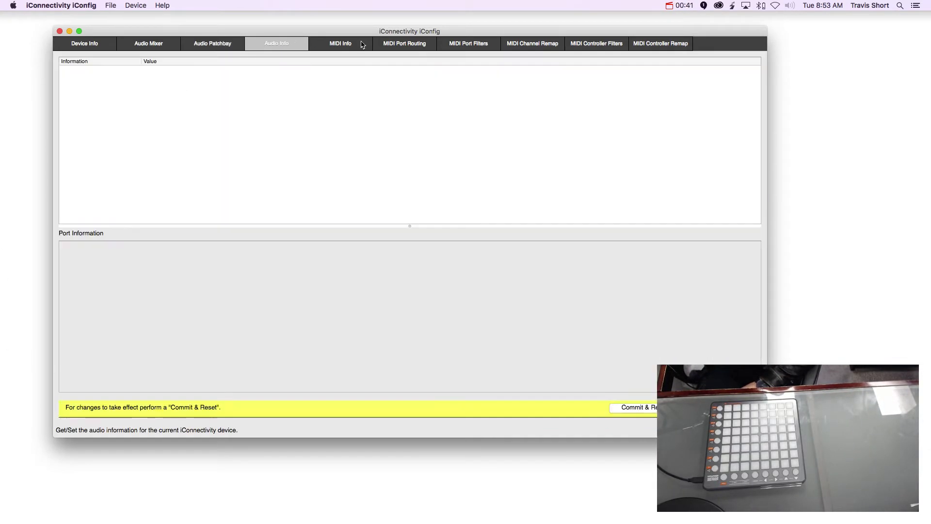
{"action": "left_click", "coordinate": [340, 43]}
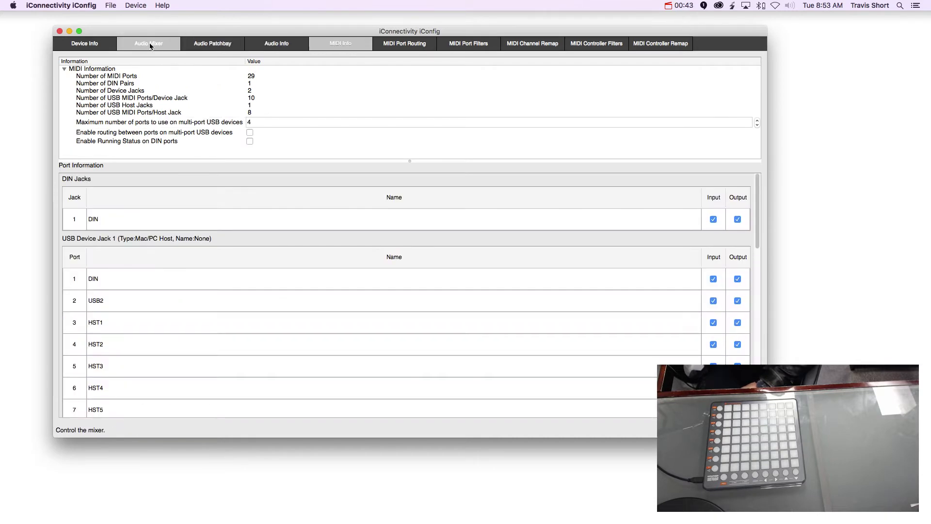
{"action": "scroll", "coordinate": [435, 310], "scroll_direction": "down", "scroll_amount": 2}
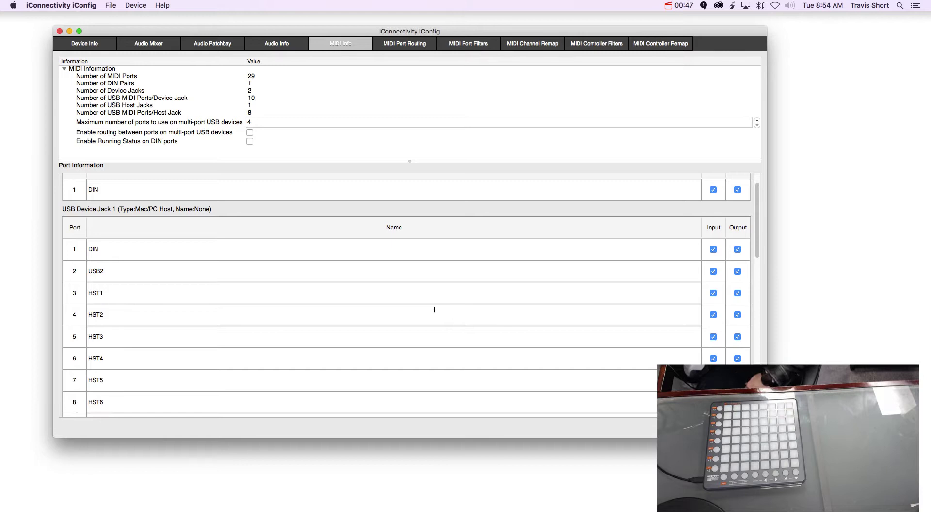
{"action": "scroll", "coordinate": [434, 309], "scroll_direction": "up", "scroll_amount": 1}
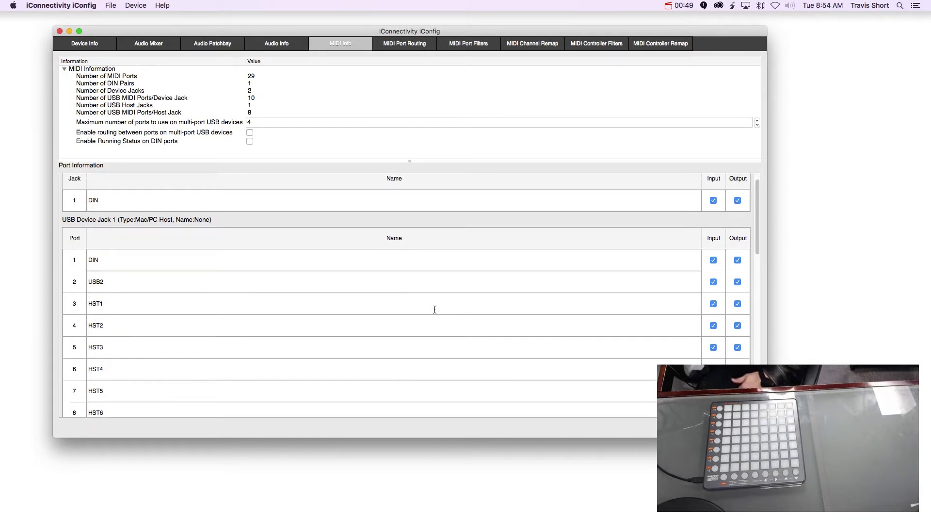
{"action": "scroll", "coordinate": [434, 309], "scroll_direction": "down", "scroll_amount": 1}
{"action": "scroll", "coordinate": [433, 311], "scroll_direction": "down", "scroll_amount": 5}
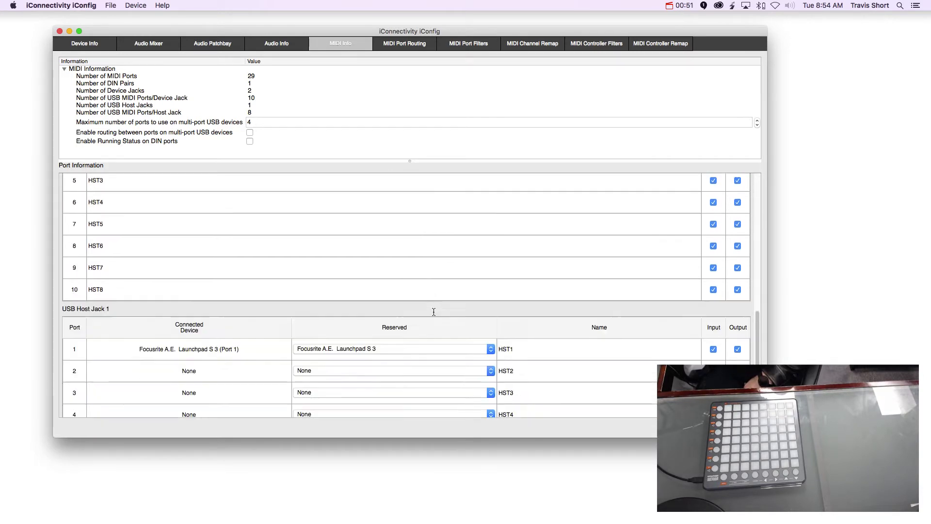
{"action": "scroll", "coordinate": [434, 312], "scroll_direction": "down", "scroll_amount": 2}
Clear host port 1's reservation to None.
{"action": "left_click", "coordinate": [425, 323]}
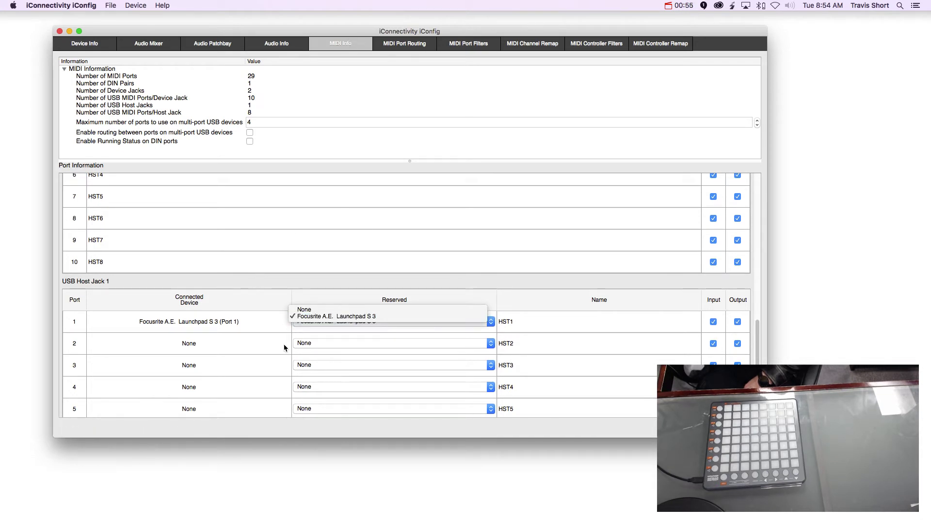
{"action": "left_click", "coordinate": [231, 334]}
{"action": "left_click", "coordinate": [430, 321]}
{"action": "left_click", "coordinate": [435, 313]}
{"action": "scroll", "coordinate": [532, 339], "scroll_direction": "down", "scroll_amount": 3}
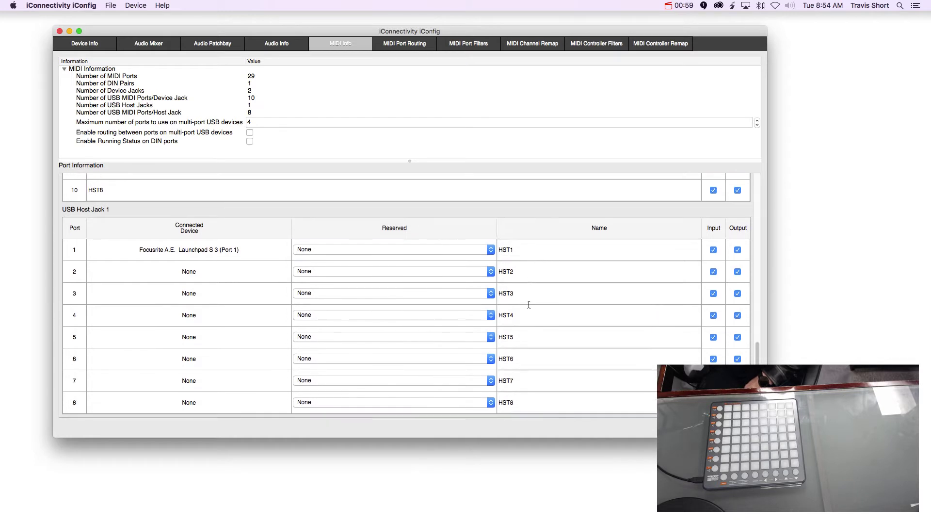
Go through the host port names HST1 to HST8.
{"action": "left_click", "coordinate": [533, 253]}
{"action": "left_click", "coordinate": [532, 271]}
{"action": "left_click", "coordinate": [536, 292]}
{"action": "left_click", "coordinate": [507, 322]}
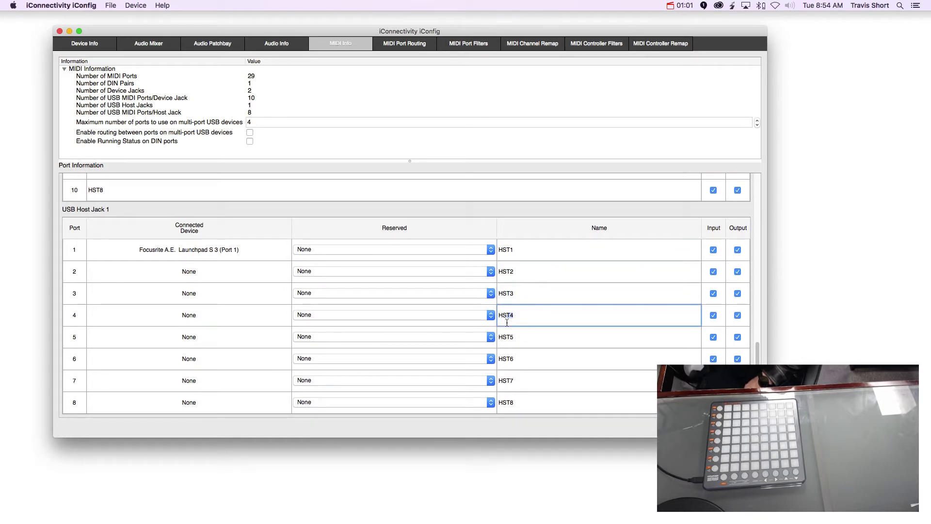
{"action": "left_click", "coordinate": [541, 340]}
{"action": "left_click", "coordinate": [540, 360]}
{"action": "left_click", "coordinate": [551, 383]}
{"action": "left_click", "coordinate": [515, 404]}
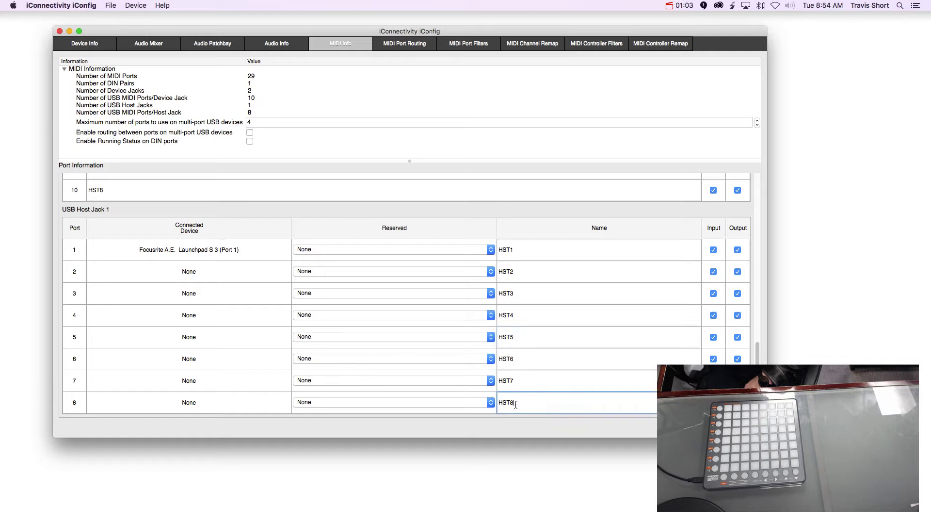
Reserve host port 1 for the Focusrite A.E. Launchpad S 3.
{"action": "left_click", "coordinate": [434, 248]}
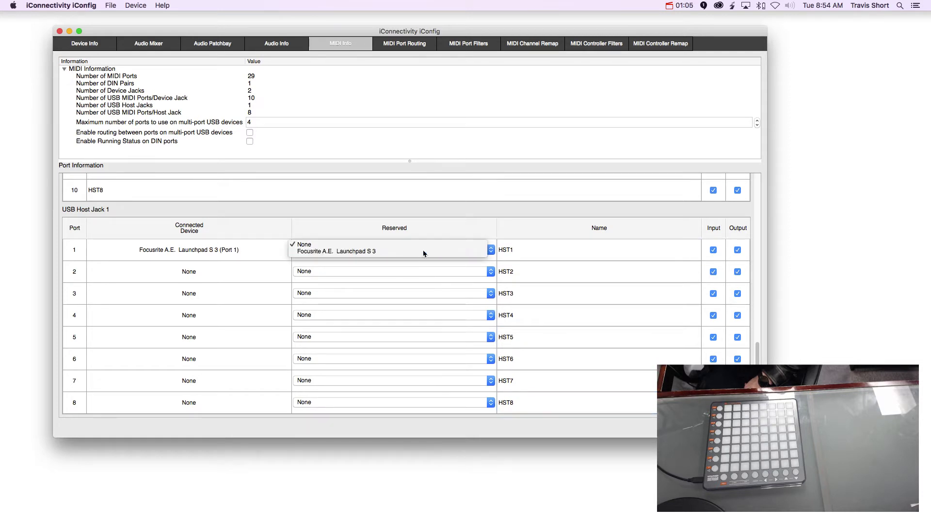
{"action": "left_click", "coordinate": [424, 252]}
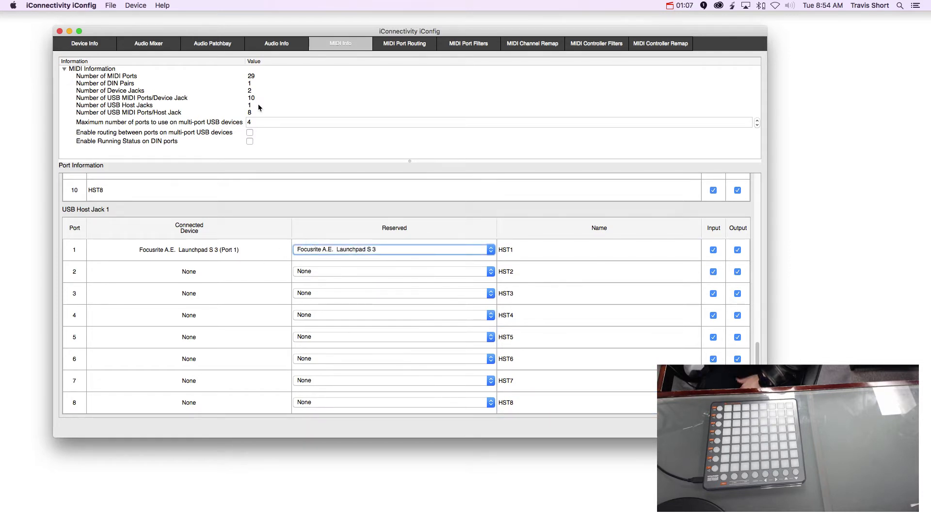
{"action": "left_click", "coordinate": [141, 5]}
Commit the current settings to the interface's memory and reread them.
{"action": "left_click", "coordinate": [155, 30]}
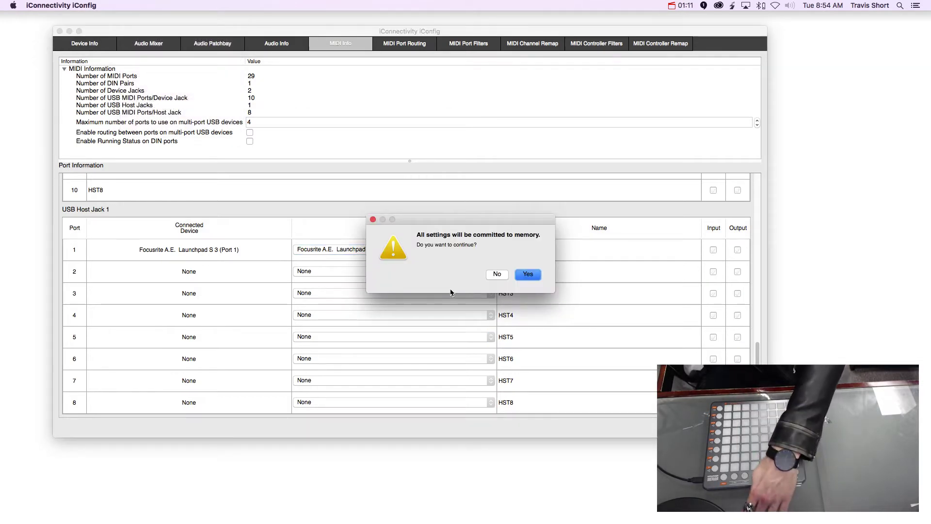
{"action": "key", "text": "Return"}
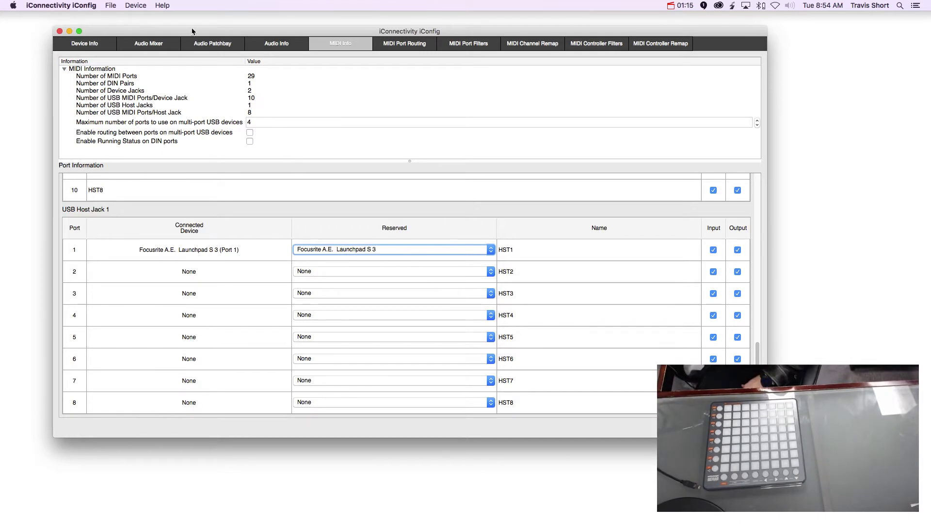
{"action": "left_click", "coordinate": [138, 5]}
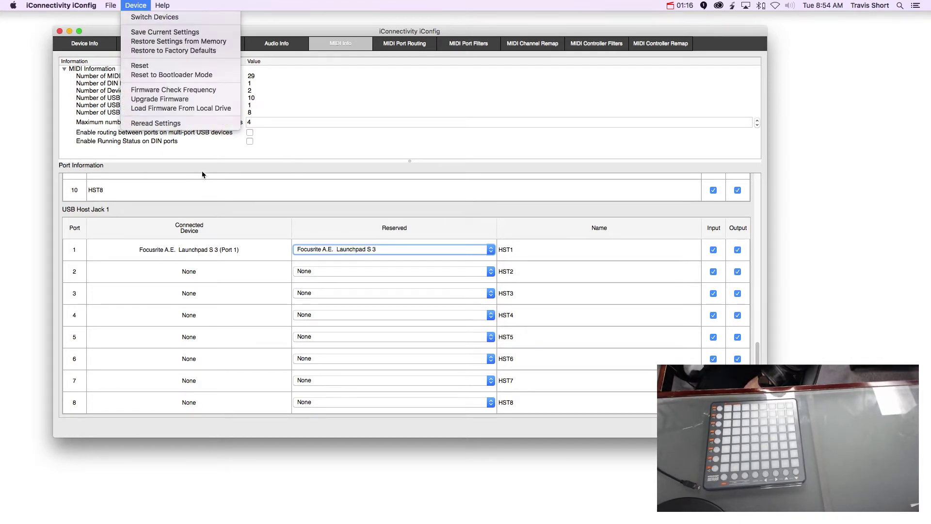
{"action": "left_click", "coordinate": [194, 125]}
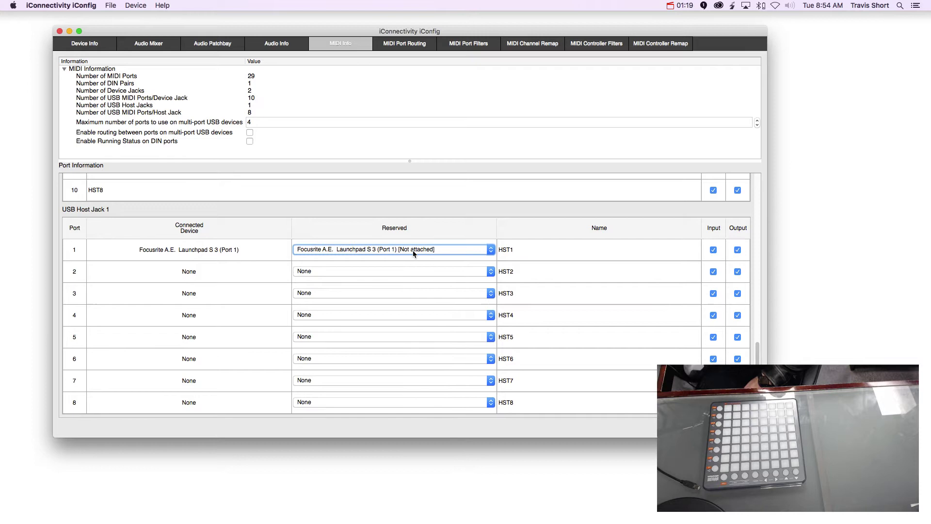
Leave host port 2 unreserved and reread the settings from the interface.
{"action": "left_click", "coordinate": [405, 277]}
{"action": "left_click", "coordinate": [558, 253]}
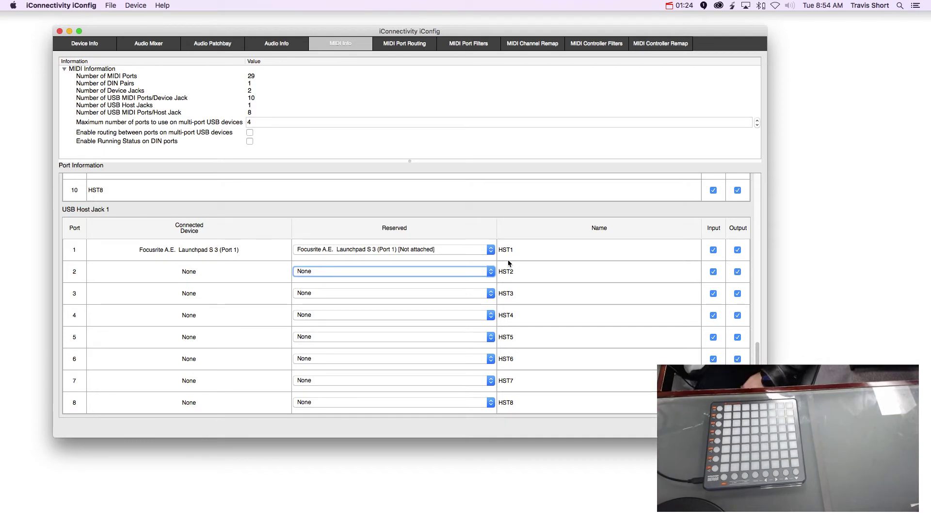
{"action": "left_click", "coordinate": [135, 6]}
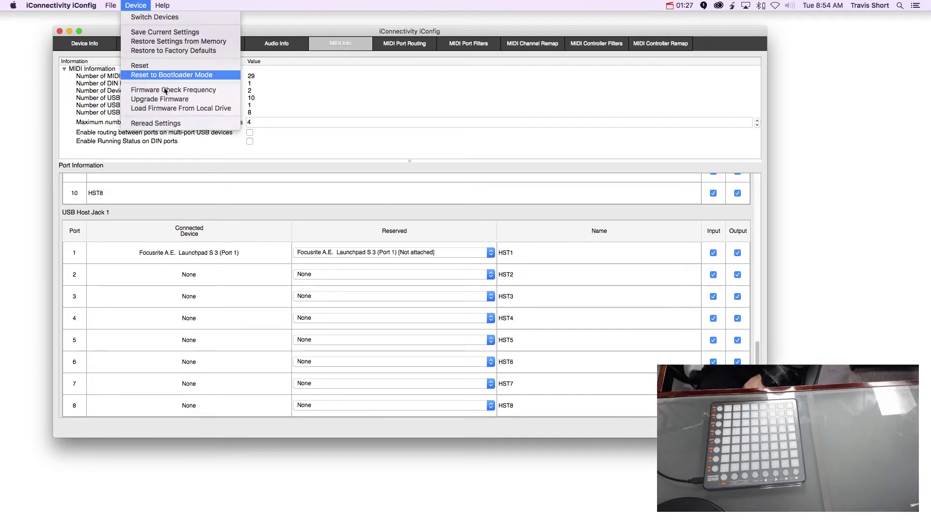
{"action": "left_click", "coordinate": [166, 123]}
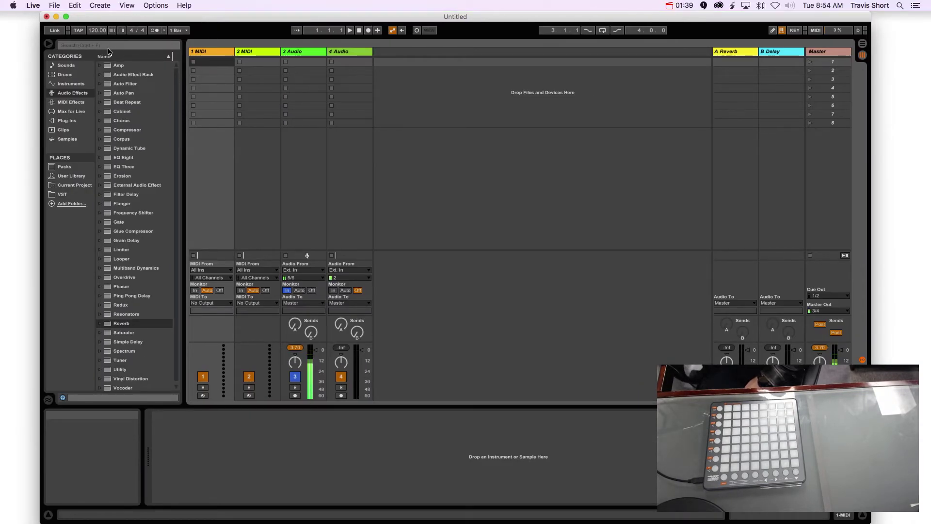
Open Live's Preferences on the Link/MIDI page.
{"action": "left_click", "coordinate": [33, 6]}
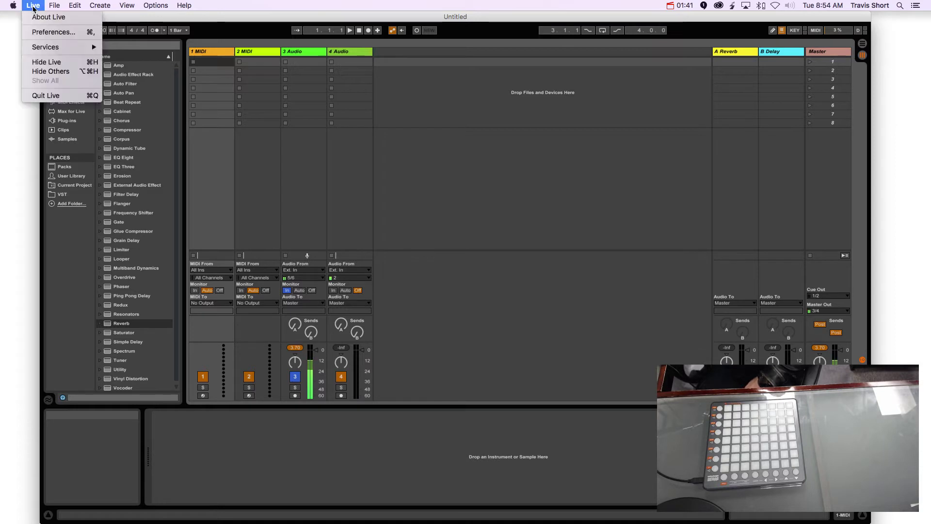
{"action": "left_click", "coordinate": [51, 32]}
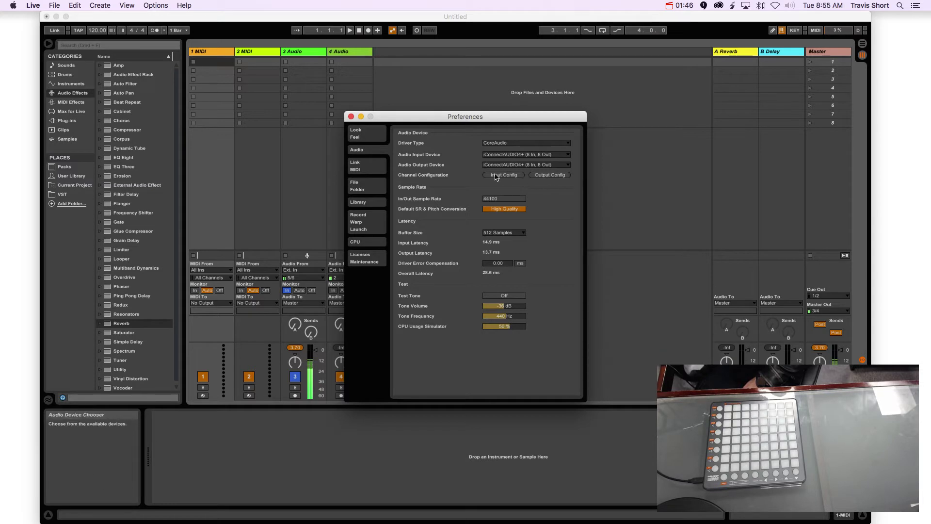
{"action": "left_click", "coordinate": [366, 171]}
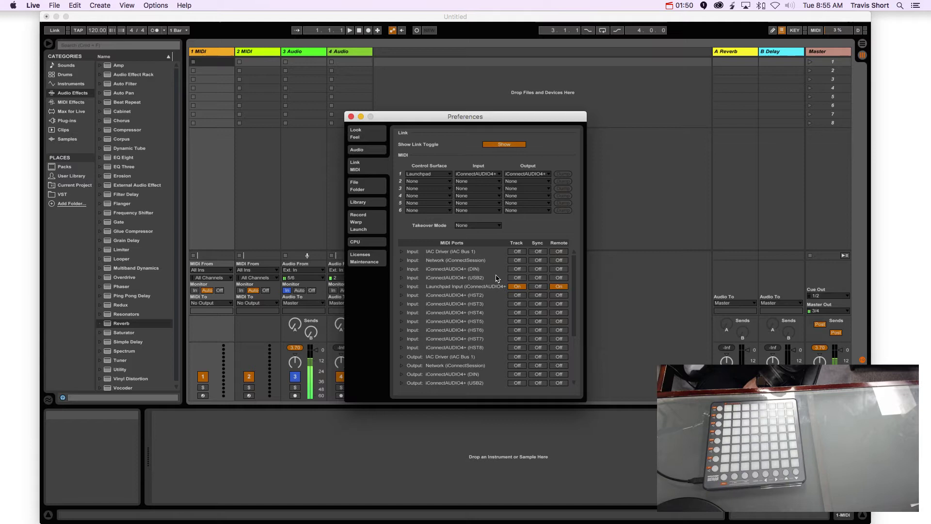
{"action": "left_click", "coordinate": [511, 288]}
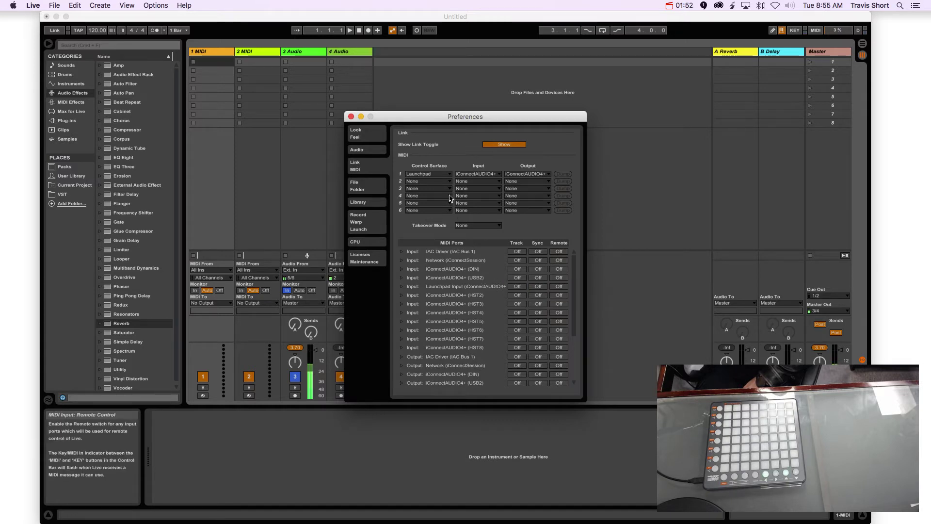
{"action": "left_click", "coordinate": [437, 174]}
{"action": "left_click", "coordinate": [424, 174]}
{"action": "left_click", "coordinate": [478, 174]}
{"action": "left_click", "coordinate": [468, 175]}
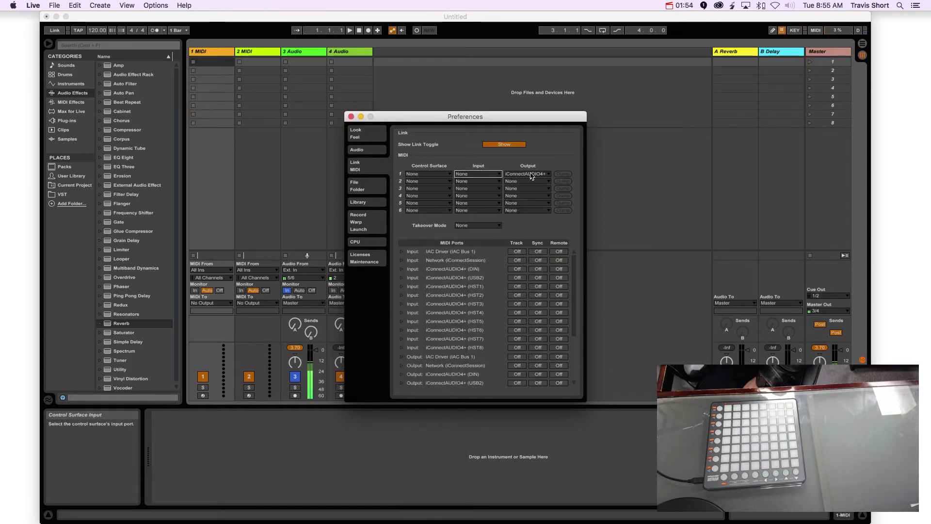
{"action": "left_click", "coordinate": [531, 174]}
{"action": "left_click", "coordinate": [530, 181]}
{"action": "scroll", "coordinate": [533, 310], "scroll_direction": "down", "scroll_amount": 4}
{"action": "left_click", "coordinate": [559, 319]}
{"action": "left_click", "coordinate": [537, 319]}
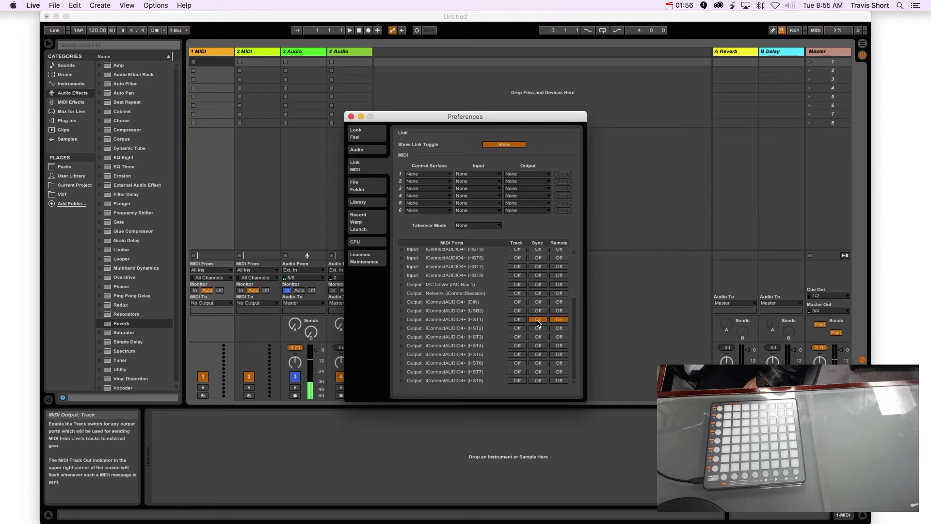
{"action": "left_click", "coordinate": [559, 319]}
{"action": "scroll", "coordinate": [435, 314], "scroll_direction": "up", "scroll_amount": 5}
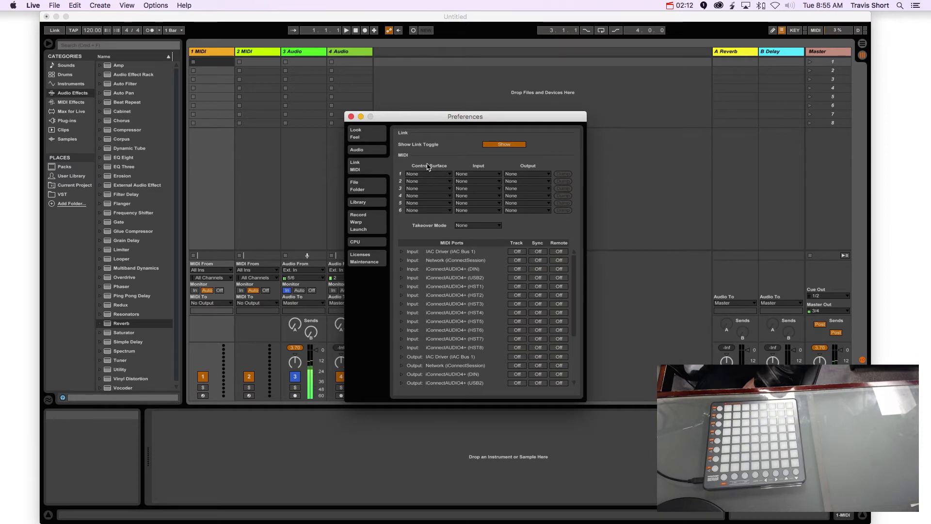
Set control surface 1 to Launchpad with iConnectAUDIO4+ (HST1) as input and output.
{"action": "left_click", "coordinate": [440, 174]}
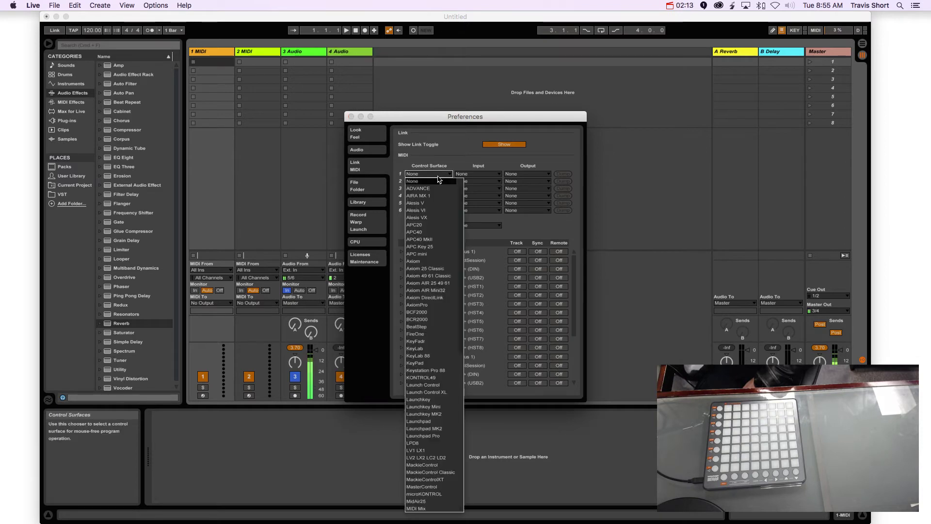
{"action": "left_click", "coordinate": [447, 422]}
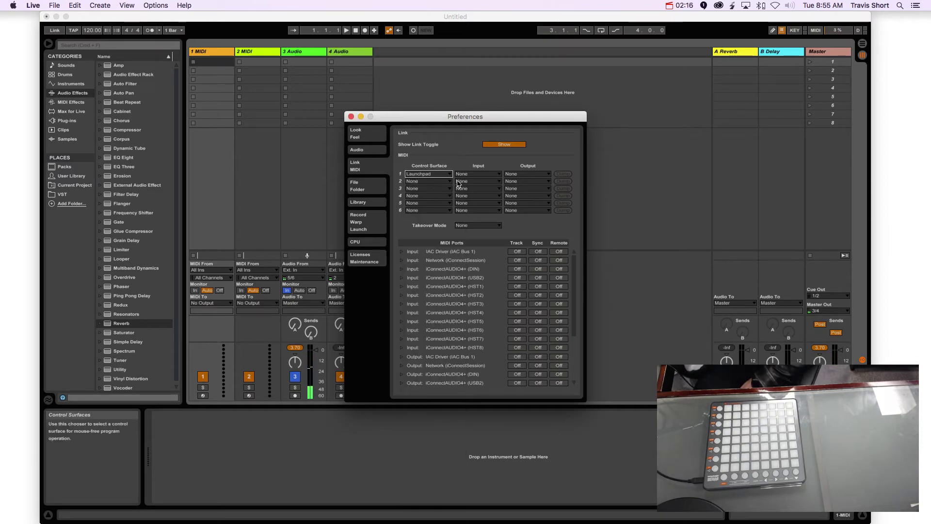
{"action": "left_click", "coordinate": [486, 175]}
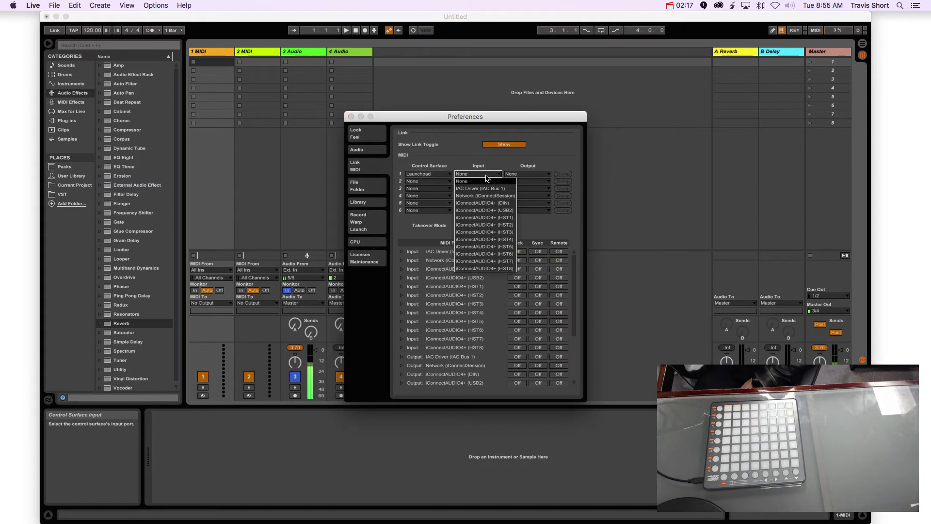
{"action": "left_click", "coordinate": [513, 218]}
{"action": "left_click", "coordinate": [528, 174]}
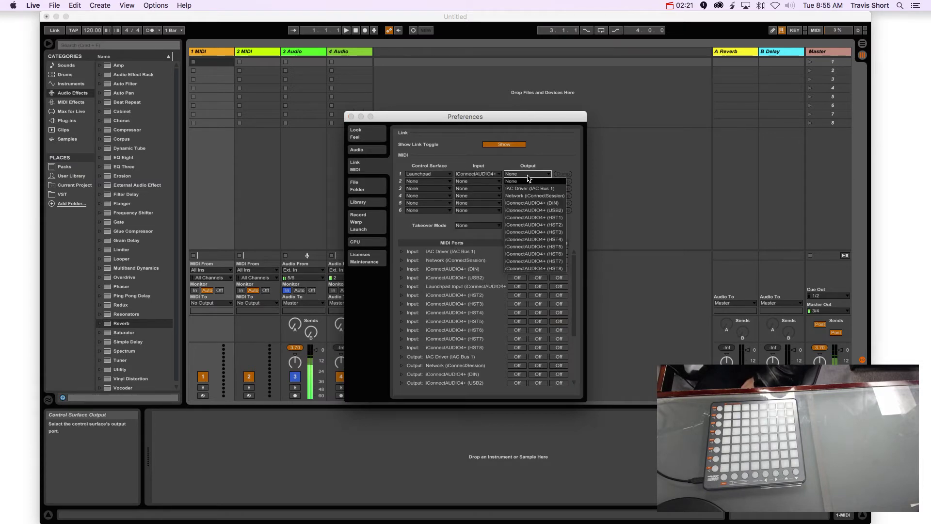
{"action": "left_click", "coordinate": [550, 218]}
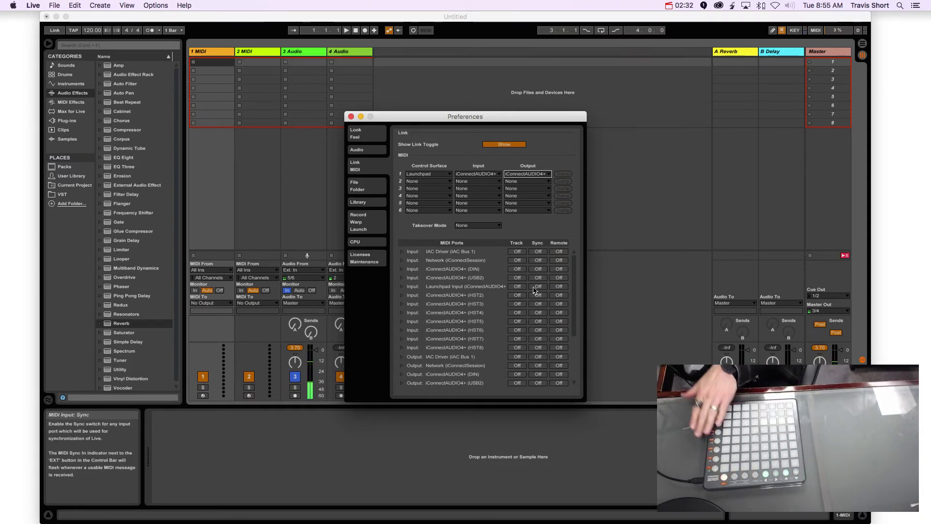
Turn on Track and Remote, leaving Sync off, for the Launchpad input port.
{"action": "left_click", "coordinate": [534, 290]}
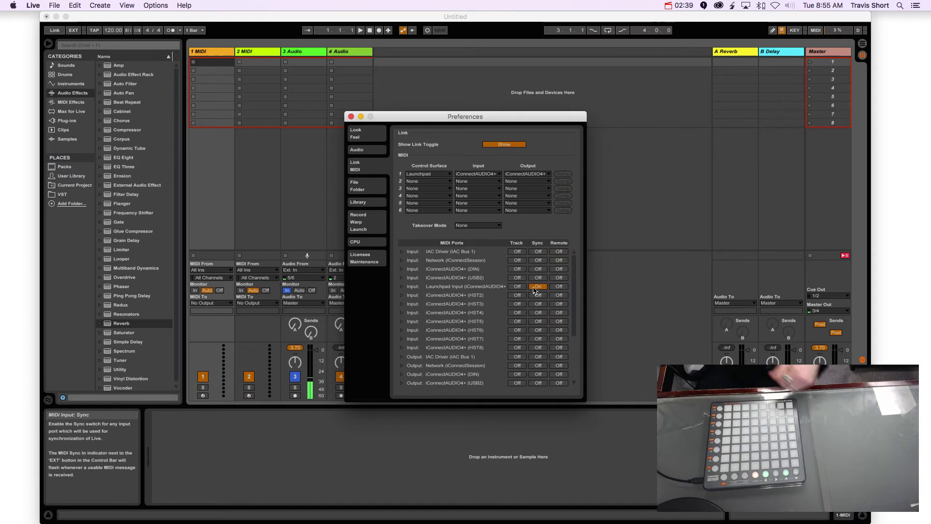
{"action": "left_click", "coordinate": [538, 287]}
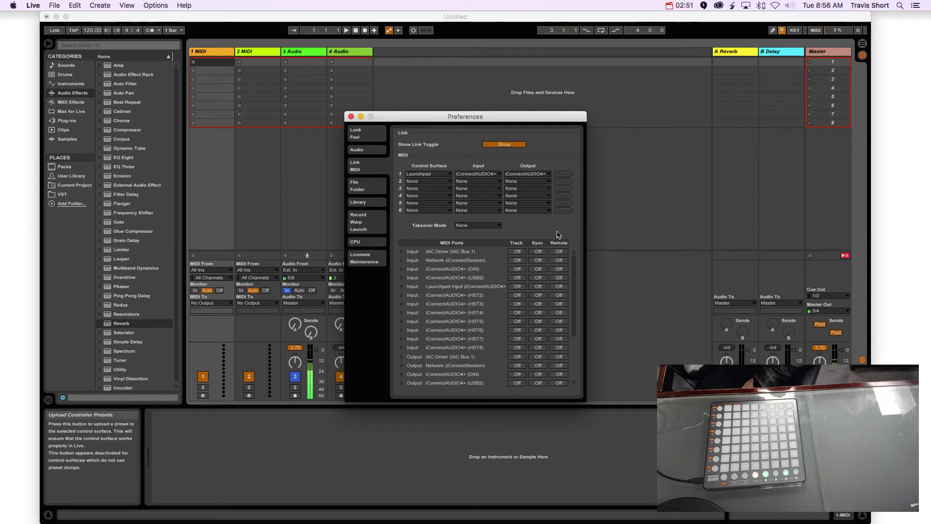
{"action": "left_click", "coordinate": [517, 286]}
{"action": "left_click", "coordinate": [558, 286]}
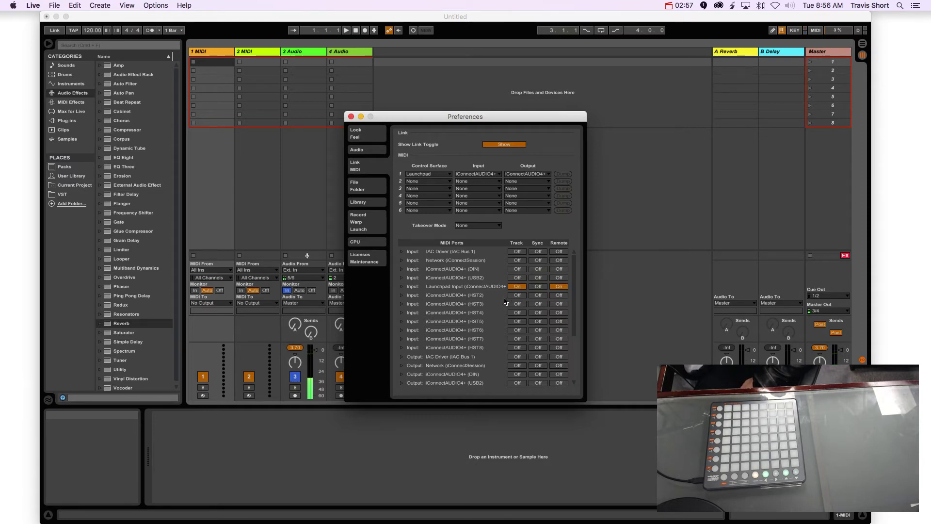
Turn on Track, Sync and Remote for the Launchpad output port and close Preferences.
{"action": "scroll", "coordinate": [505, 300], "scroll_direction": "down", "scroll_amount": 5}
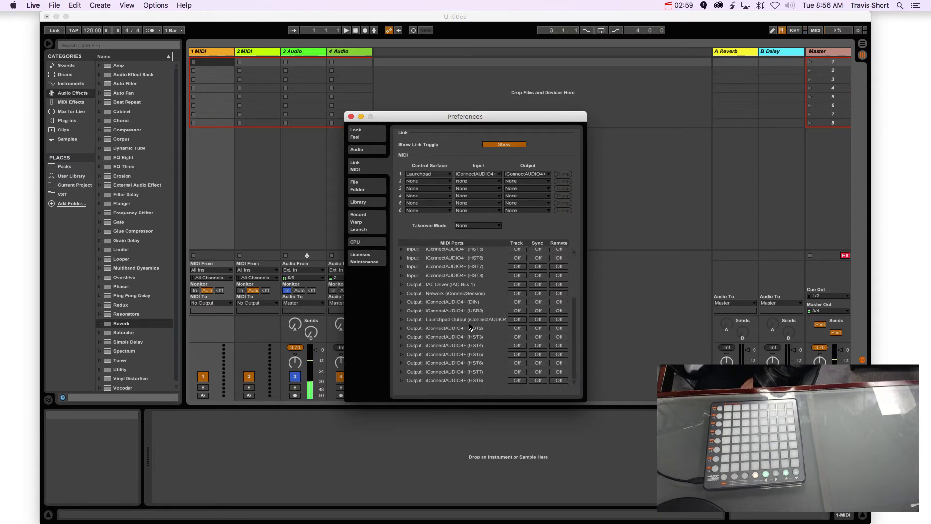
{"action": "left_click", "coordinate": [517, 319]}
{"action": "left_click", "coordinate": [537, 320]}
{"action": "left_click", "coordinate": [559, 319]}
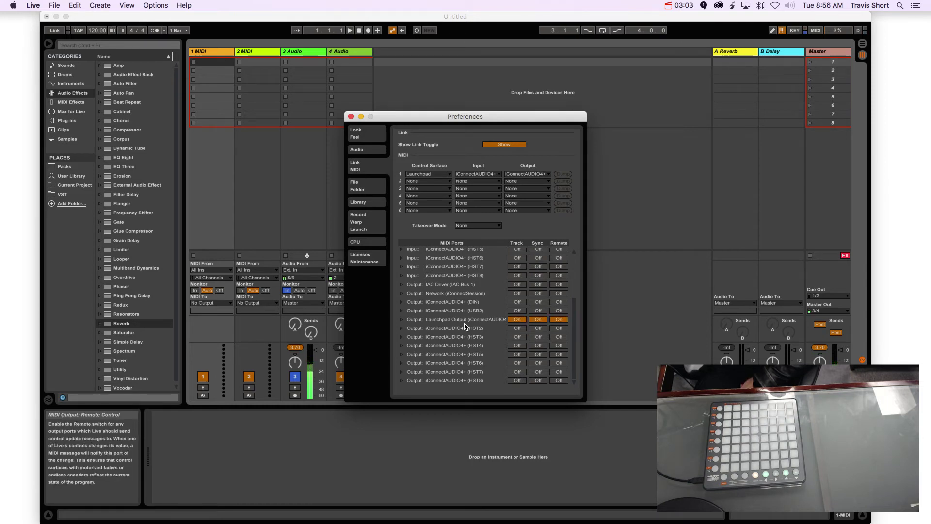
{"action": "left_click", "coordinate": [351, 116]}
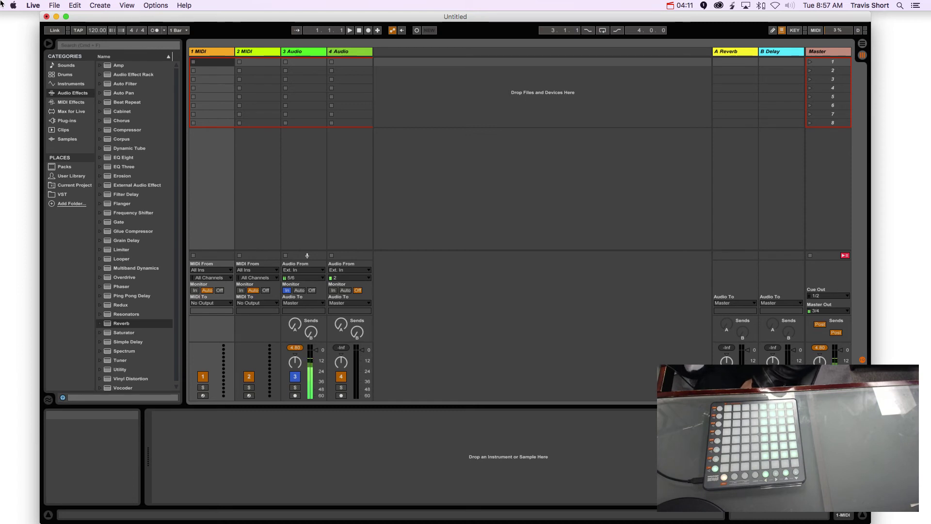
Reopen Preferences and move the Launchpad input to iConnectAUDIO4+ (HST5), re-picking the output.
{"action": "left_click", "coordinate": [41, 9]}
{"action": "left_click", "coordinate": [51, 30]}
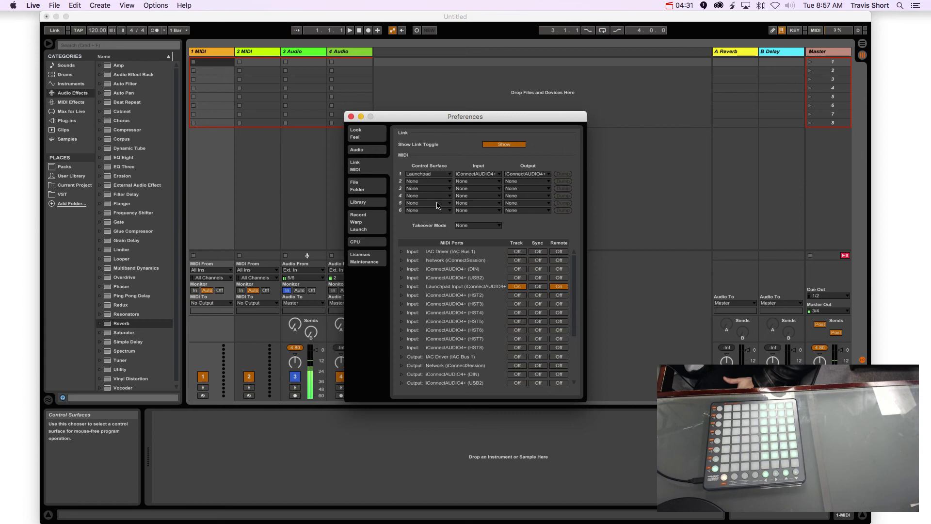
{"action": "left_click", "coordinate": [483, 175]}
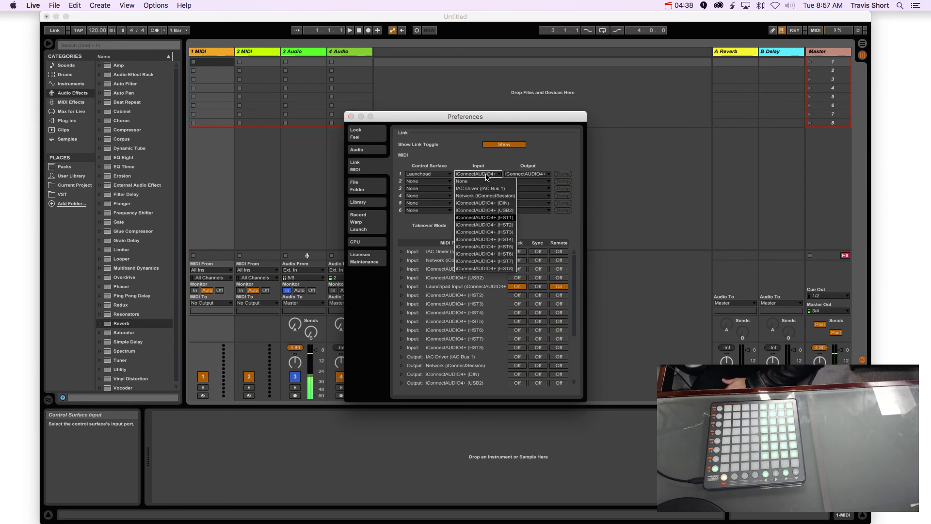
{"action": "left_click", "coordinate": [513, 247]}
{"action": "left_click", "coordinate": [527, 179]}
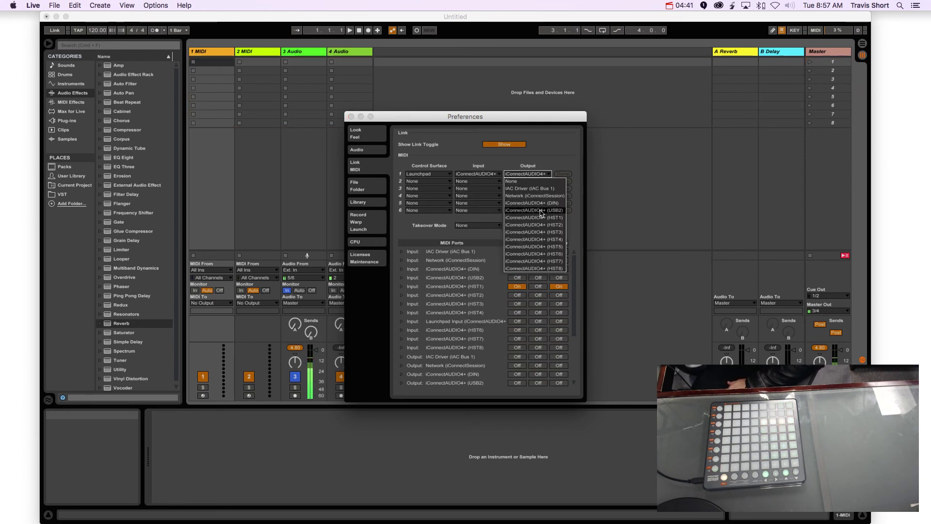
{"action": "left_click", "coordinate": [546, 250]}
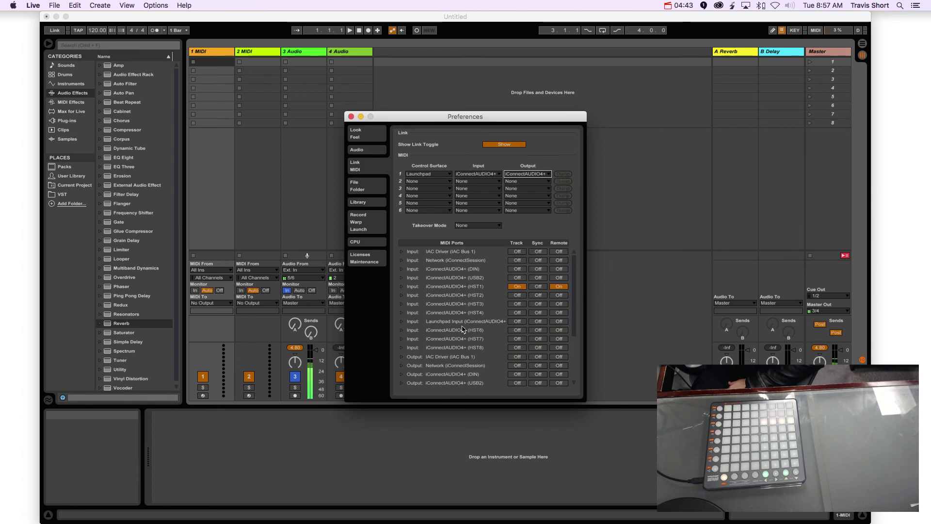
{"action": "left_click", "coordinate": [495, 174]}
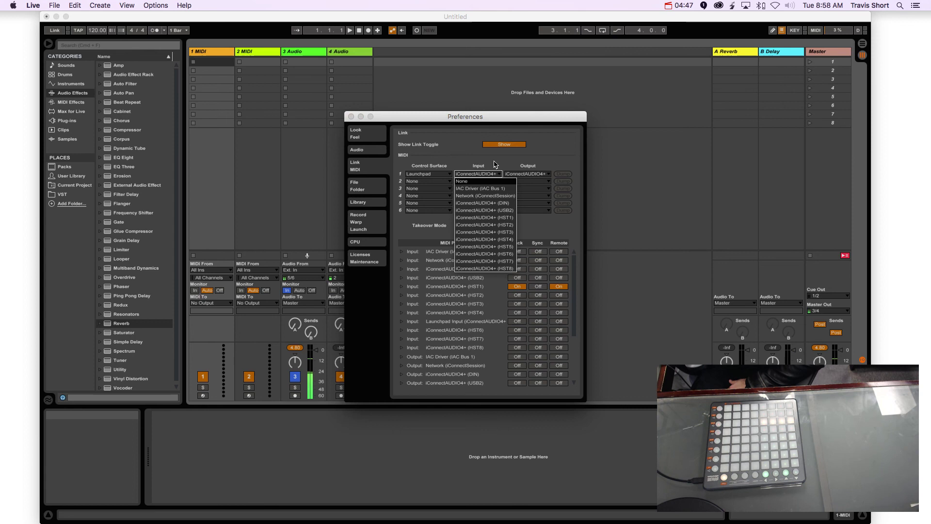
Set control surface 1's type, input and output all to None.
{"action": "left_click", "coordinate": [453, 177]}
{"action": "left_click", "coordinate": [428, 174]}
{"action": "left_click", "coordinate": [422, 175]}
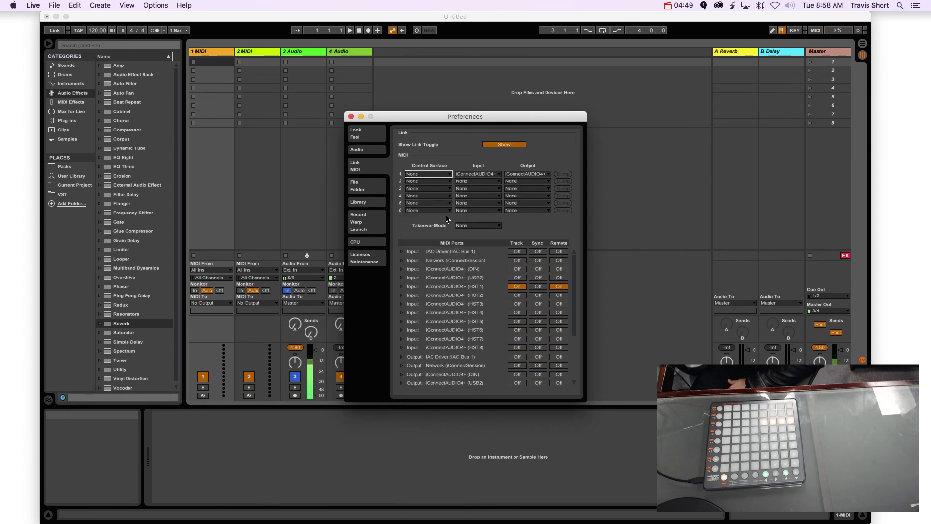
{"action": "left_click", "coordinate": [477, 176]}
{"action": "left_click", "coordinate": [482, 181]}
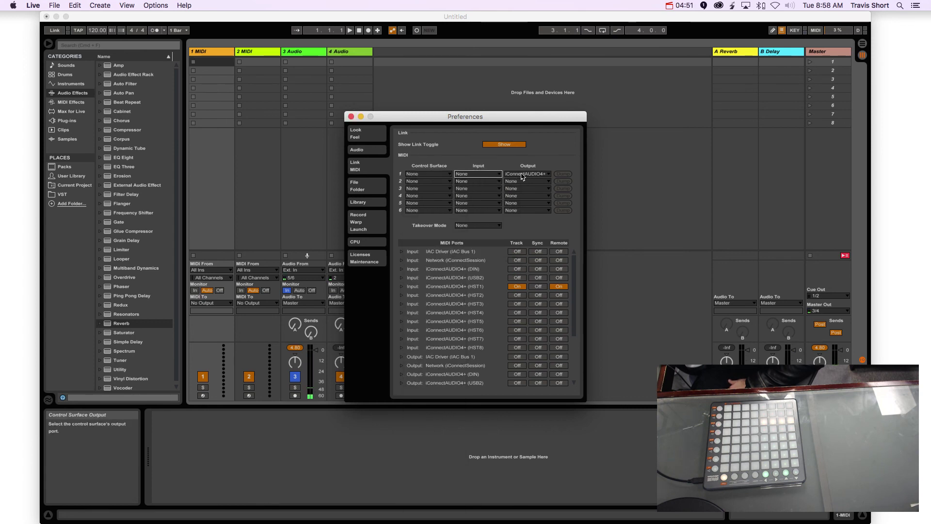
{"action": "left_click", "coordinate": [528, 174]}
{"action": "left_click", "coordinate": [526, 181]}
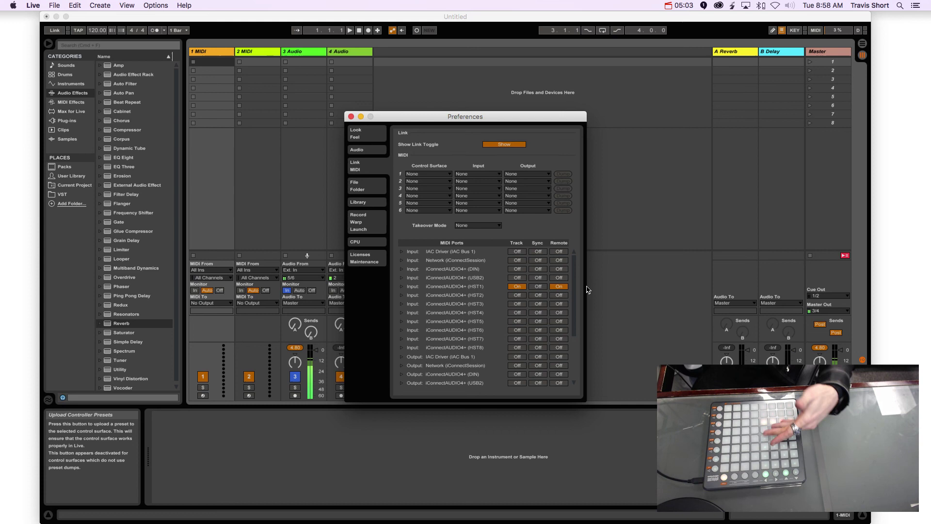
Make Launchpad control surface 1 on iConnectAUDIO4+ (HST1) input and output, then close Preferences.
{"action": "left_click", "coordinate": [429, 173]}
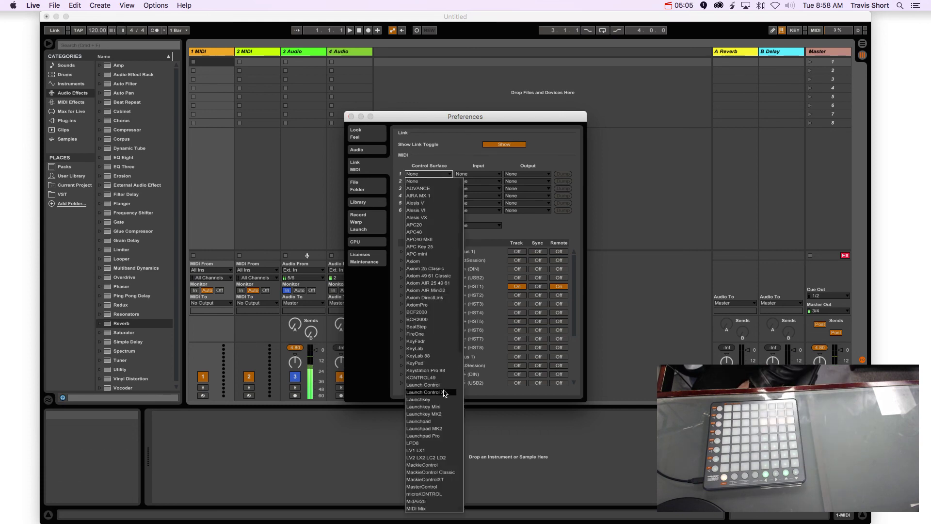
{"action": "left_click", "coordinate": [429, 420]}
{"action": "left_click", "coordinate": [478, 173]}
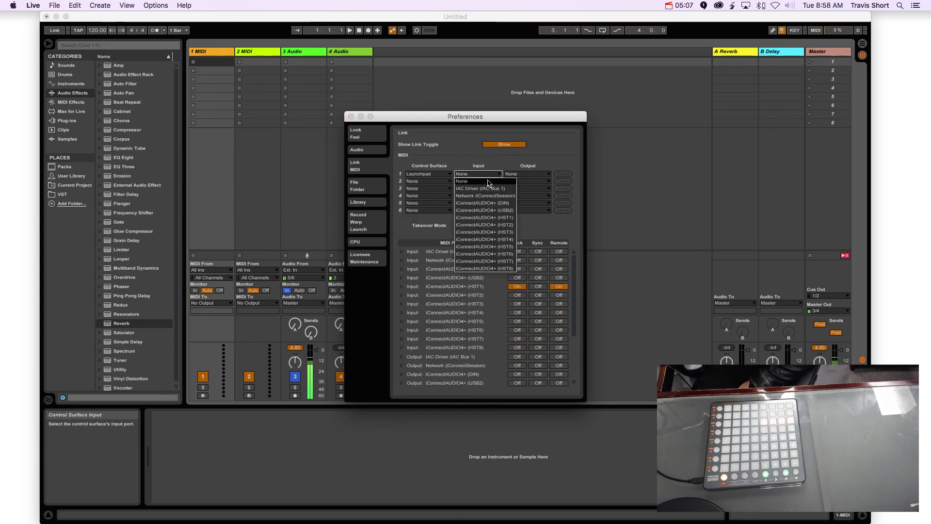
{"action": "left_click", "coordinate": [485, 213]}
{"action": "left_click", "coordinate": [527, 174]}
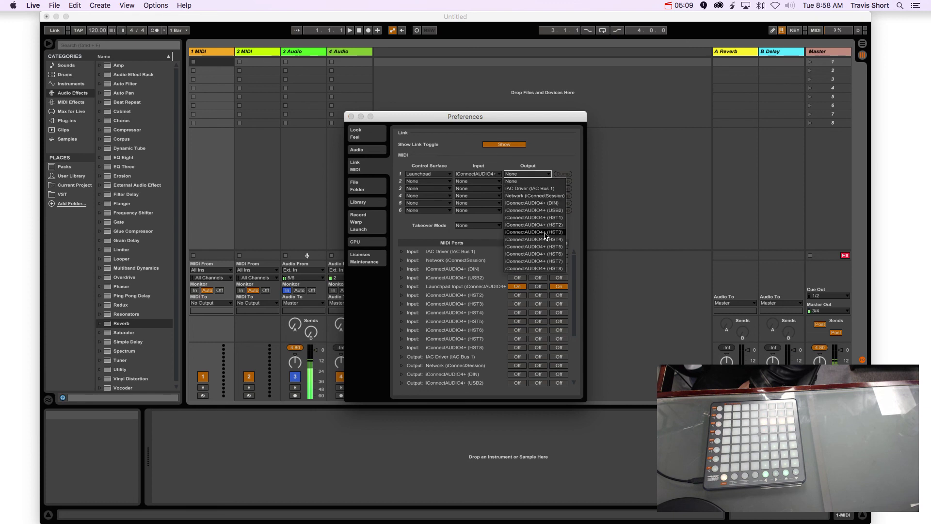
{"action": "left_click", "coordinate": [533, 221]}
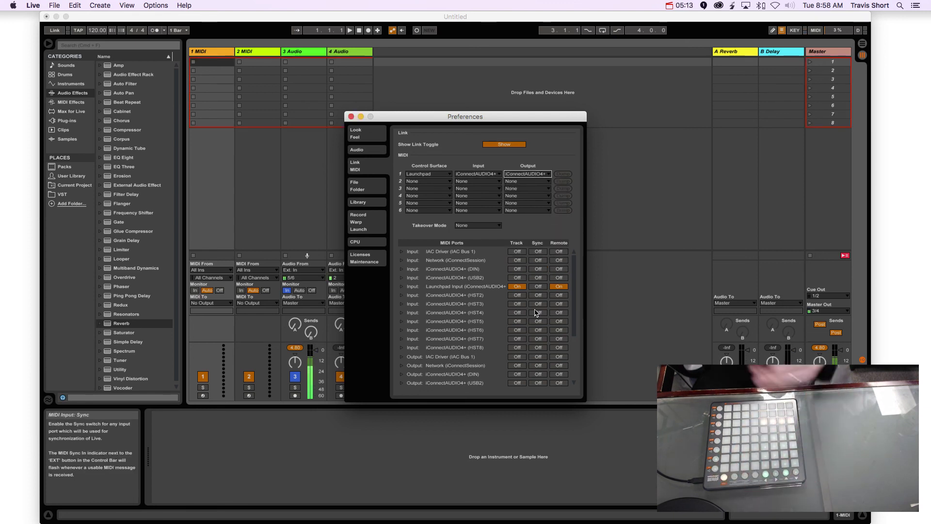
{"action": "left_click", "coordinate": [351, 117]}
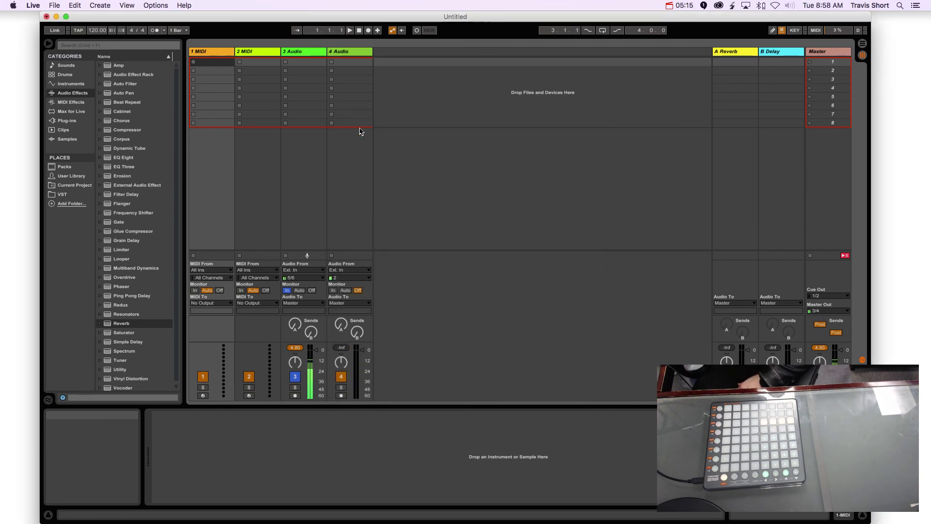